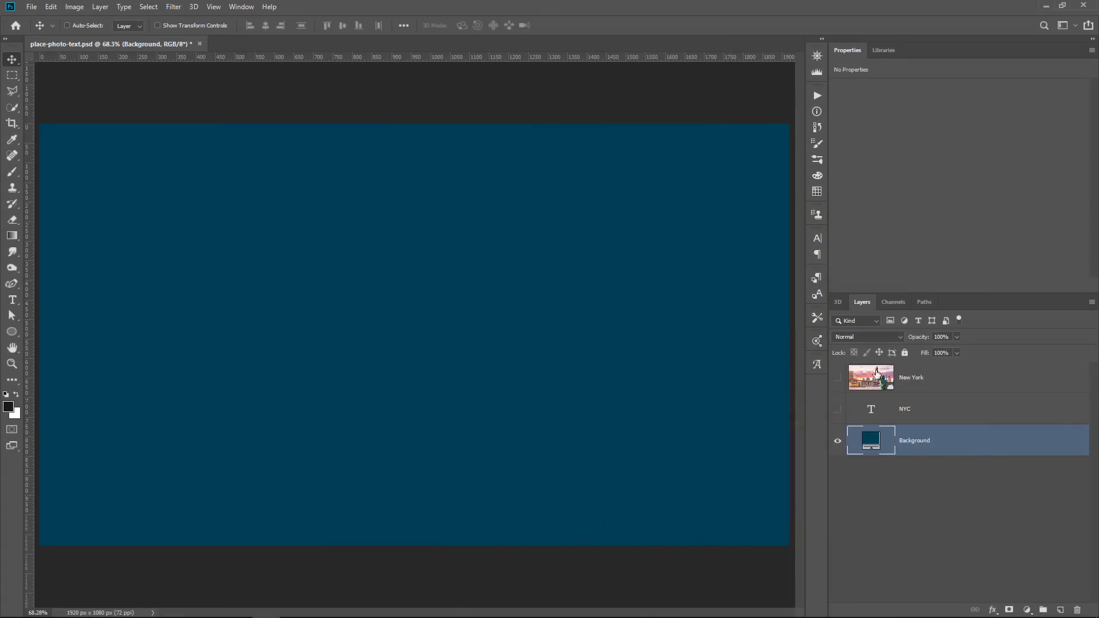
Turn on visibility for the NYC text layer and the New York skyline photo layer
click(838, 409)
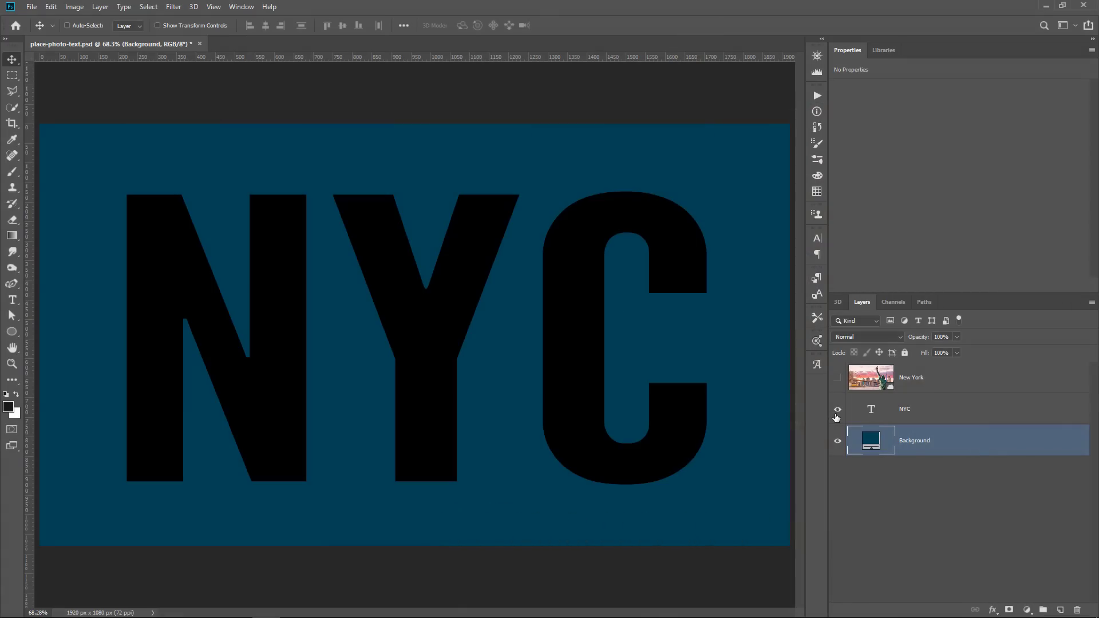
click(838, 378)
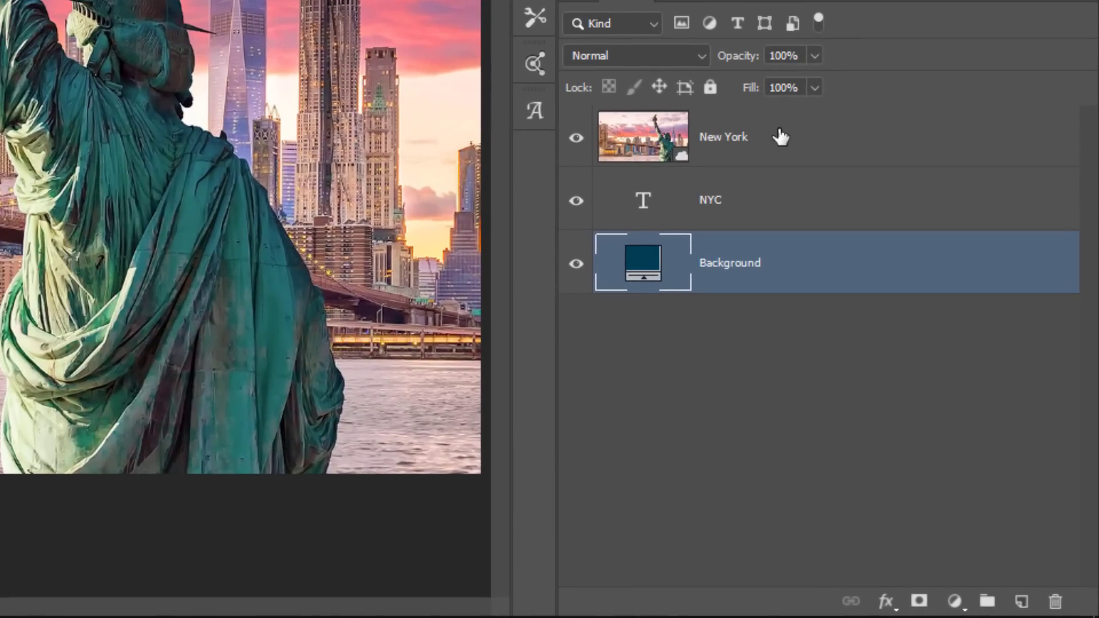
Clip the New York photo layer onto the NYC type layer with Alt+Ctrl+G
click(780, 137)
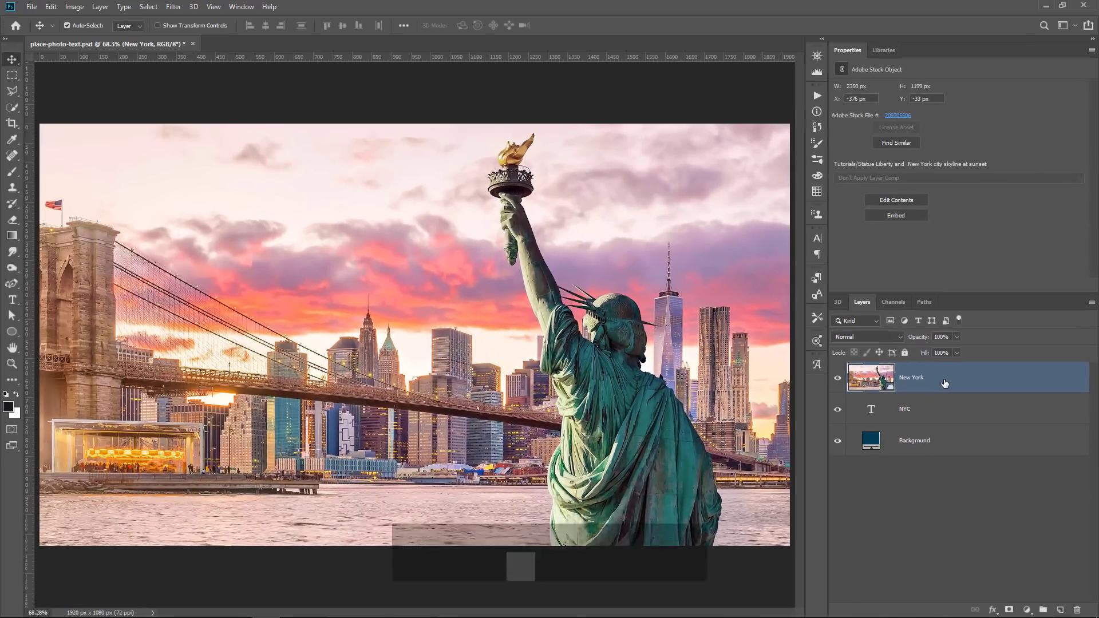
key(ctrl+alt+g)
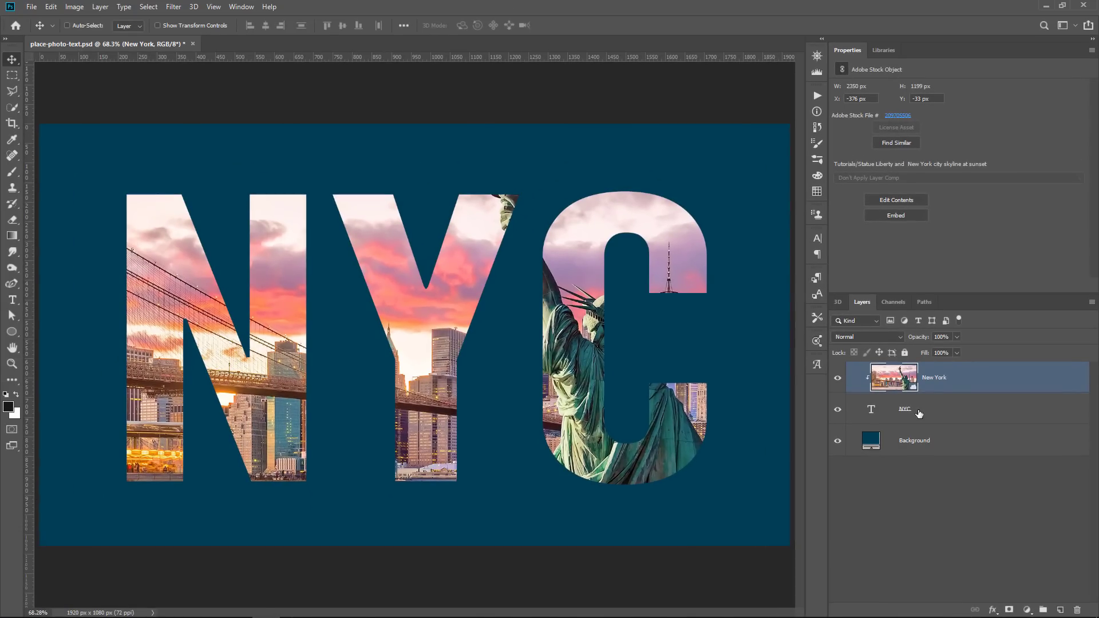
double_click(875, 412)
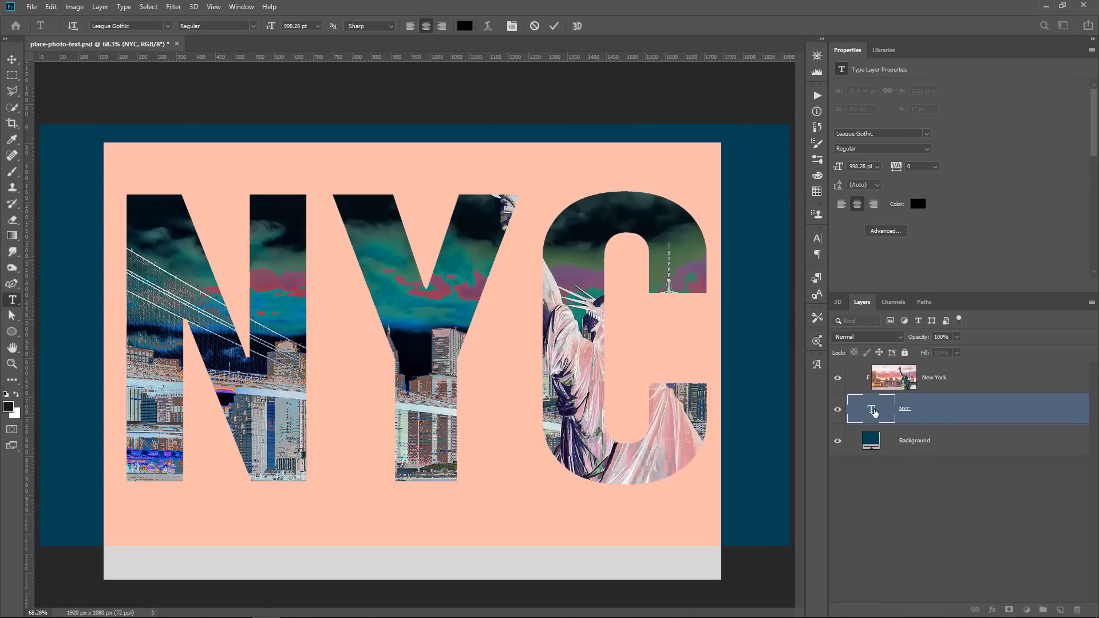
text(CITY)
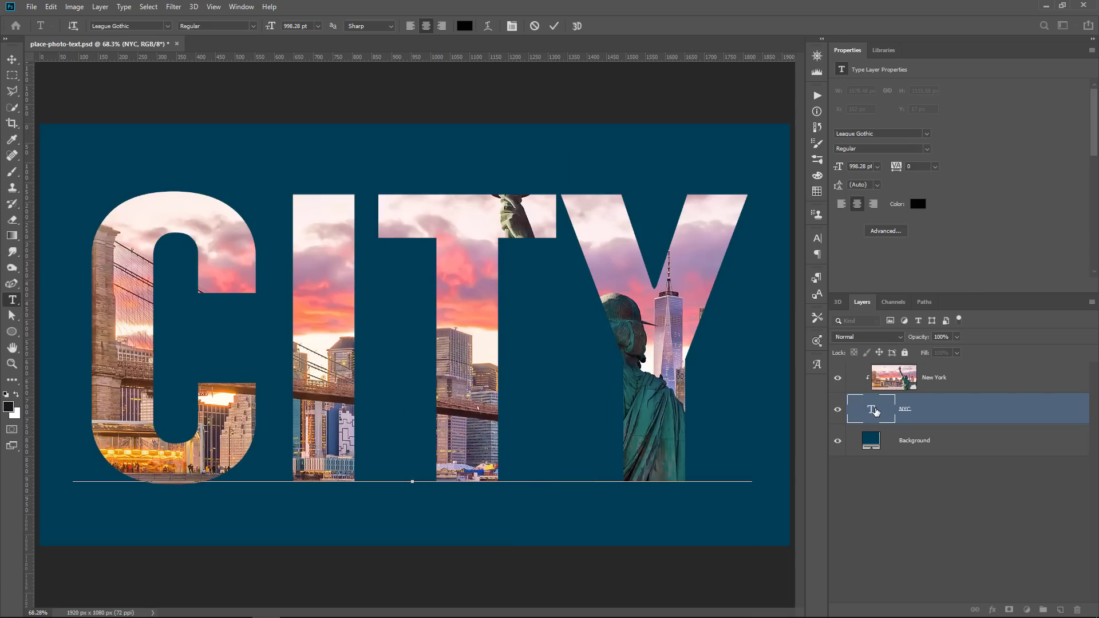
key(Escape)
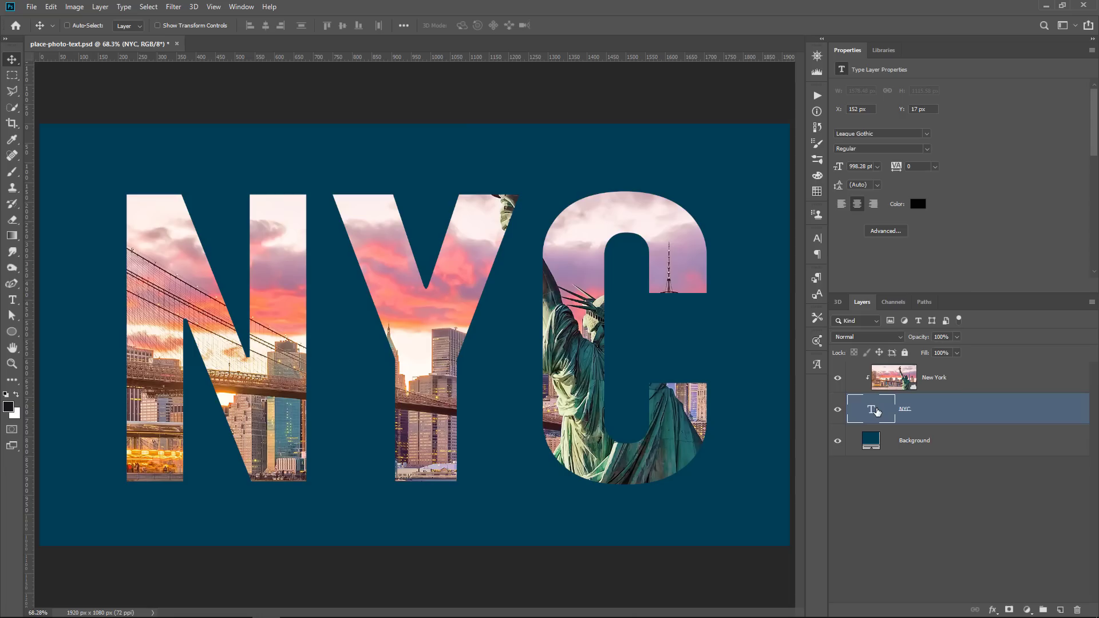
Duplicate the New York layer and mask the copy to the statue's torch and raised arm
click(884, 389)
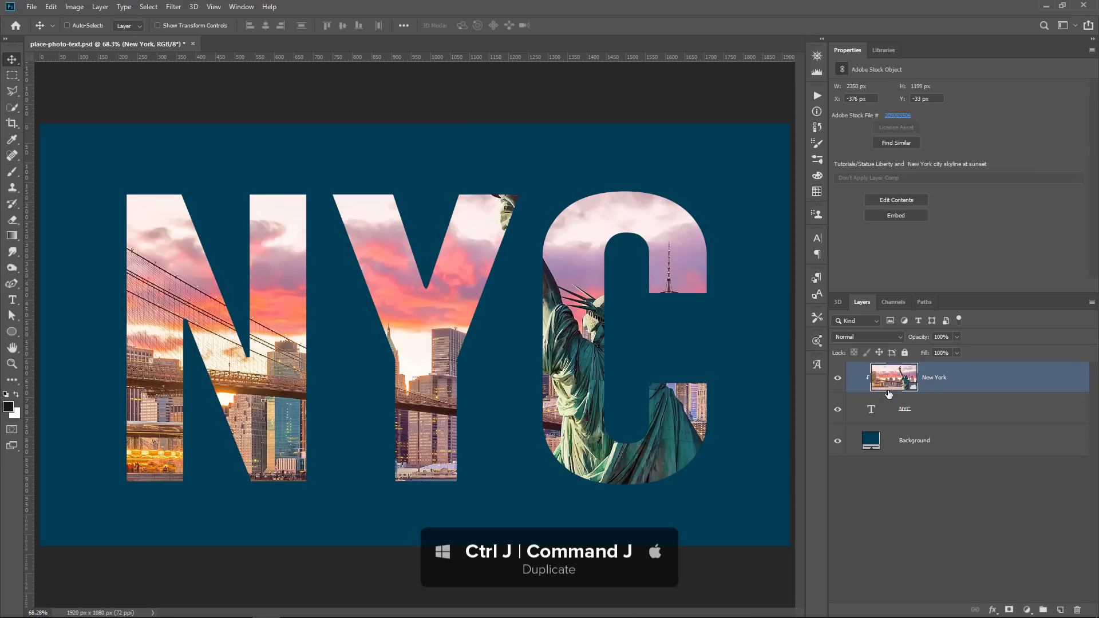
key(ctrl+j)
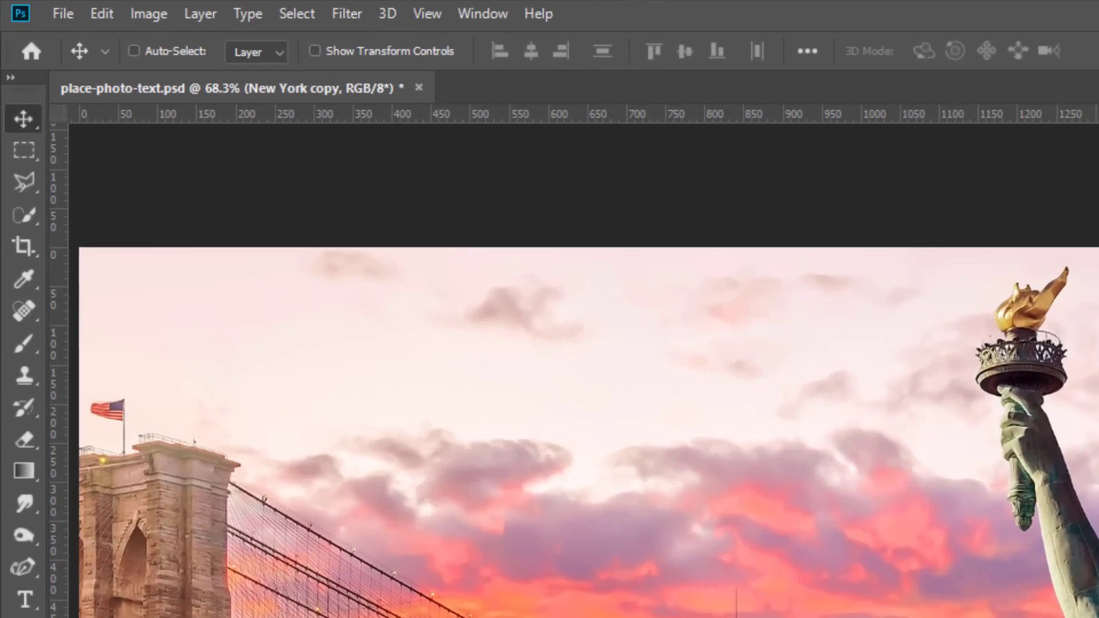
click(24, 216)
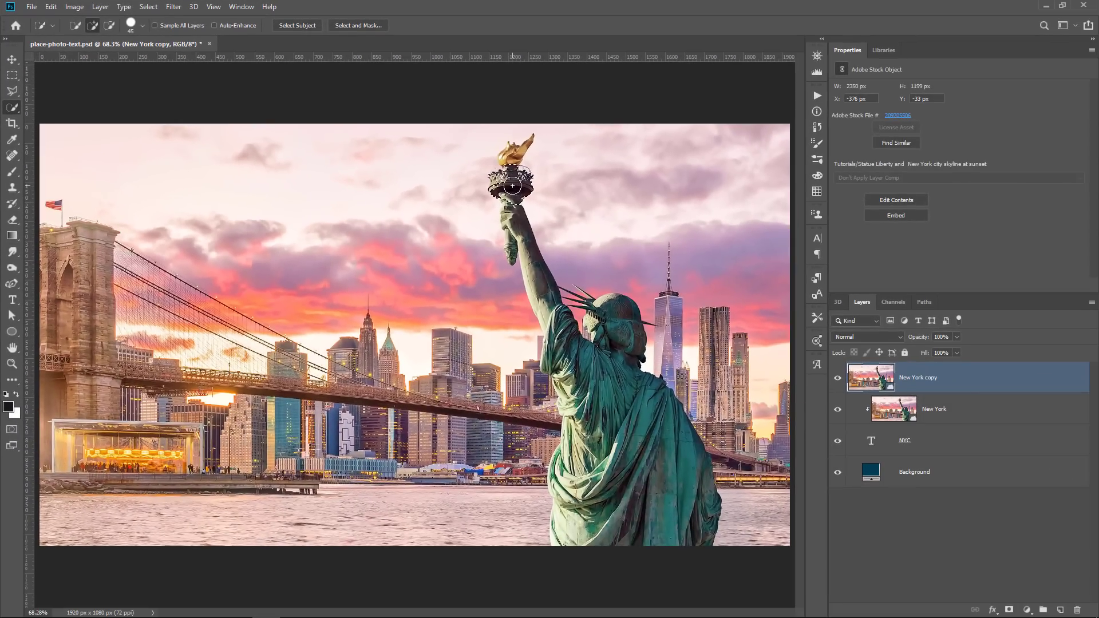
mouse_move(516, 150)
mouse_down()
mouse_move(518, 249)
mouse_move(571, 364)
mouse_up()
click(1009, 609)
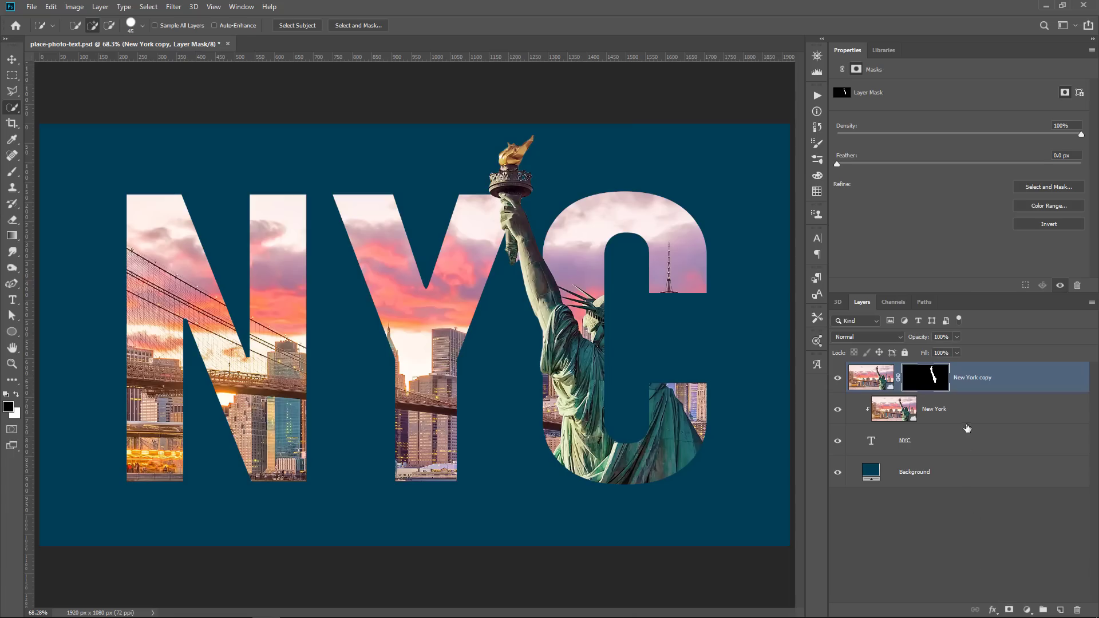
Apply Bevel & Emboss to the NYC text layer, leaving Drop Shadow unchecked
click(978, 442)
double_click(978, 442)
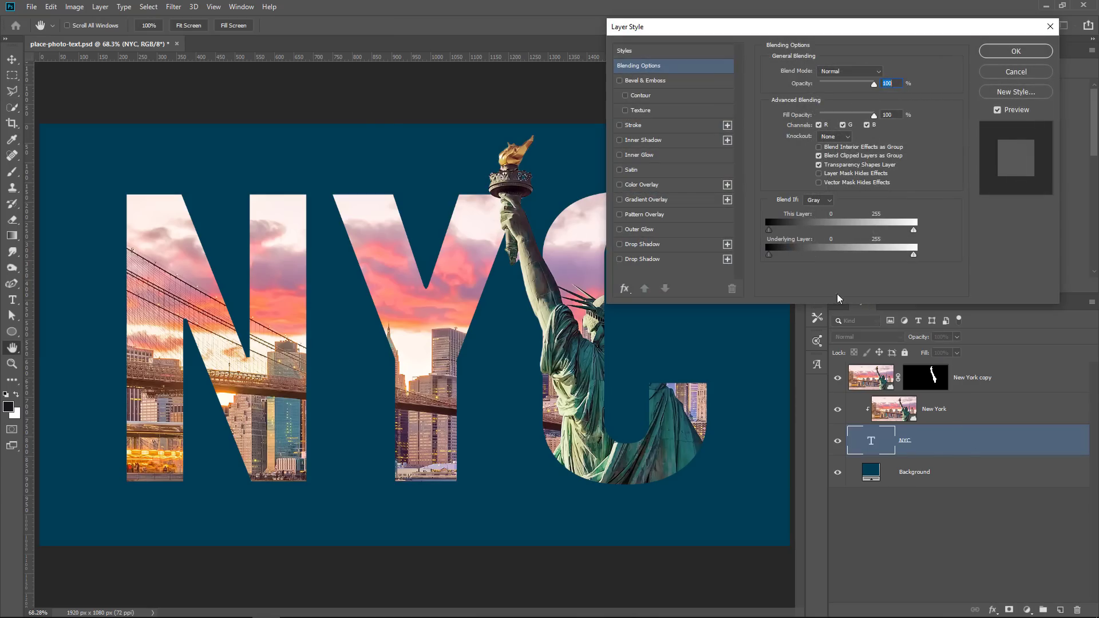
click(630, 83)
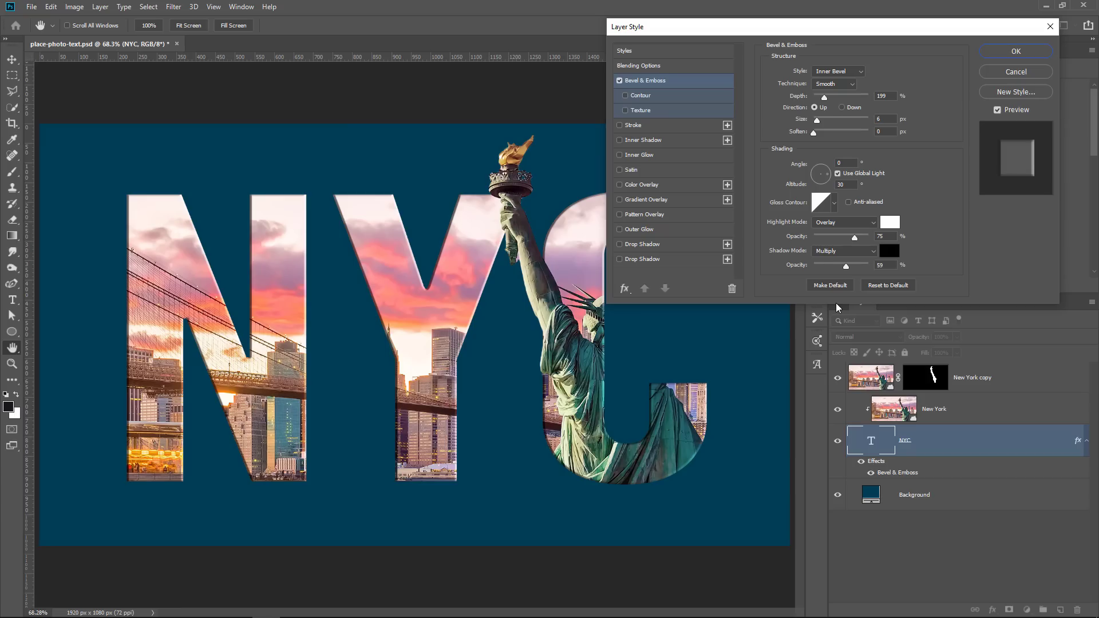
click(644, 245)
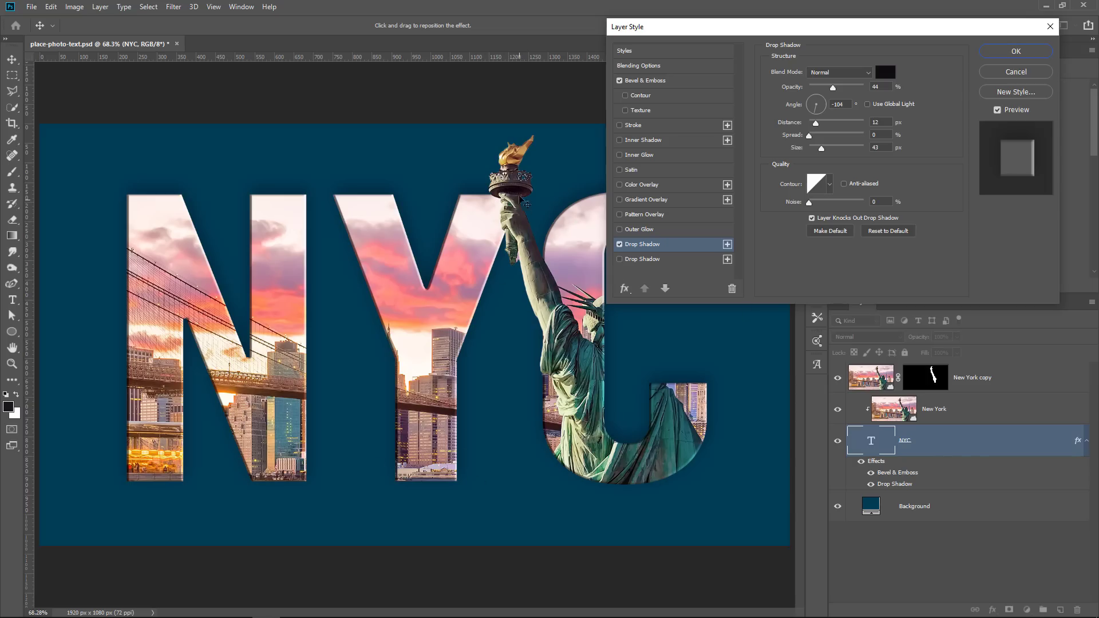
click(619, 244)
click(1016, 51)
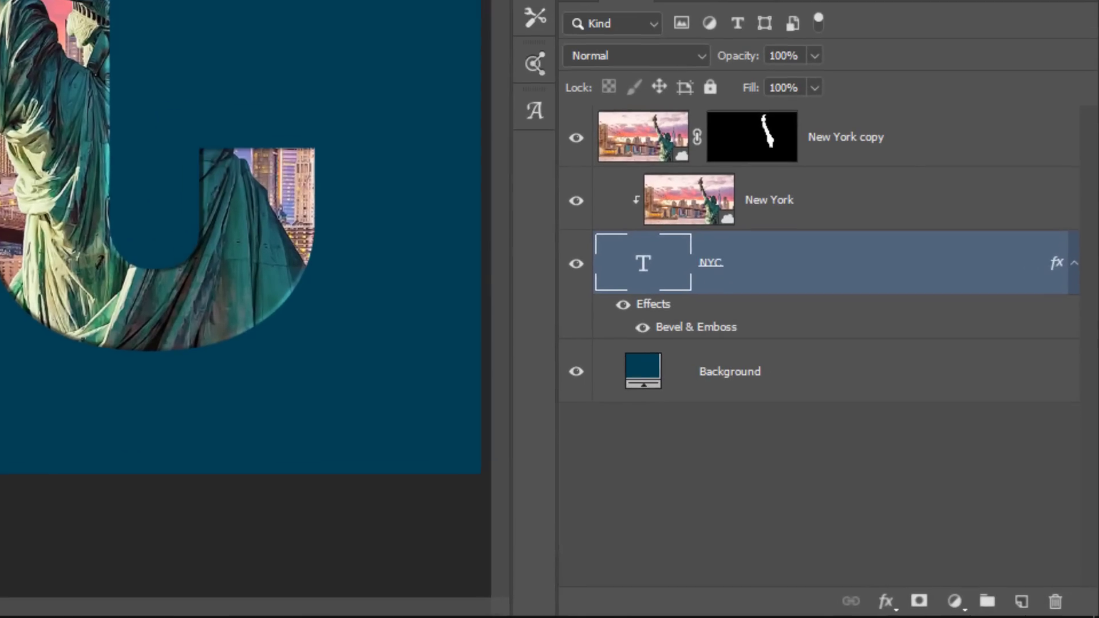
Select the layers from New York copy down through NYC and group them with Ctrl+G
click(856, 139)
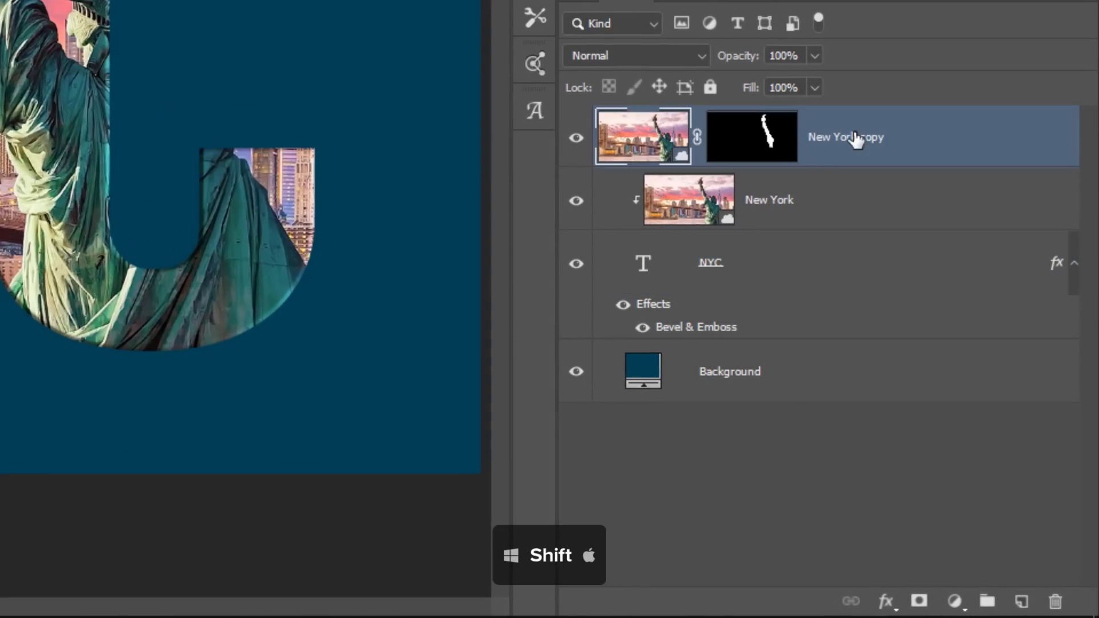
shift+click(813, 284)
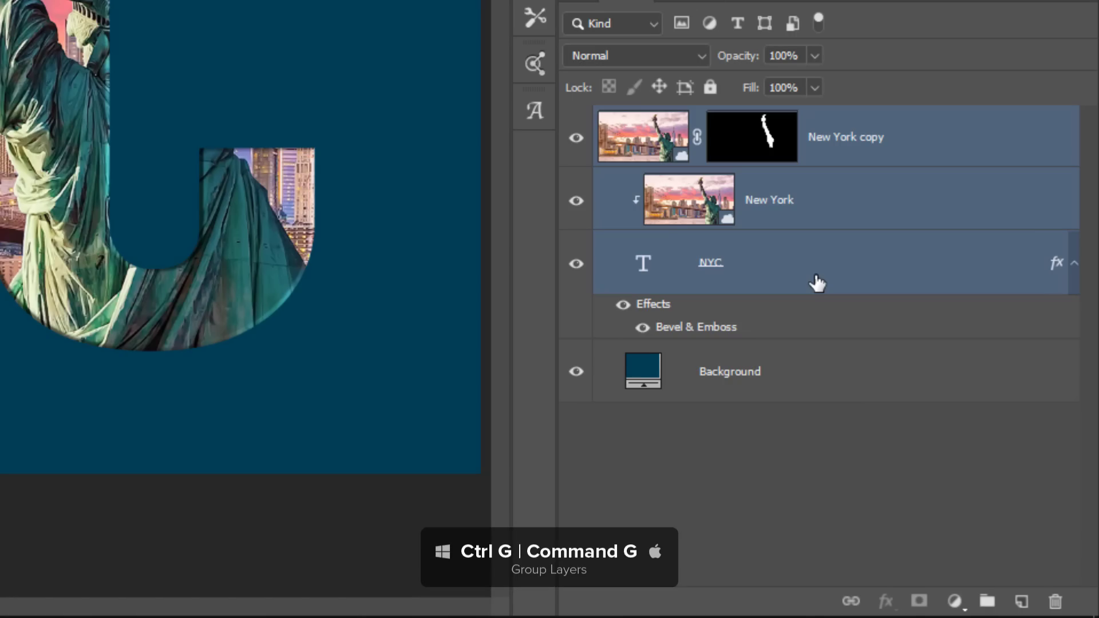
key(ctrl+g)
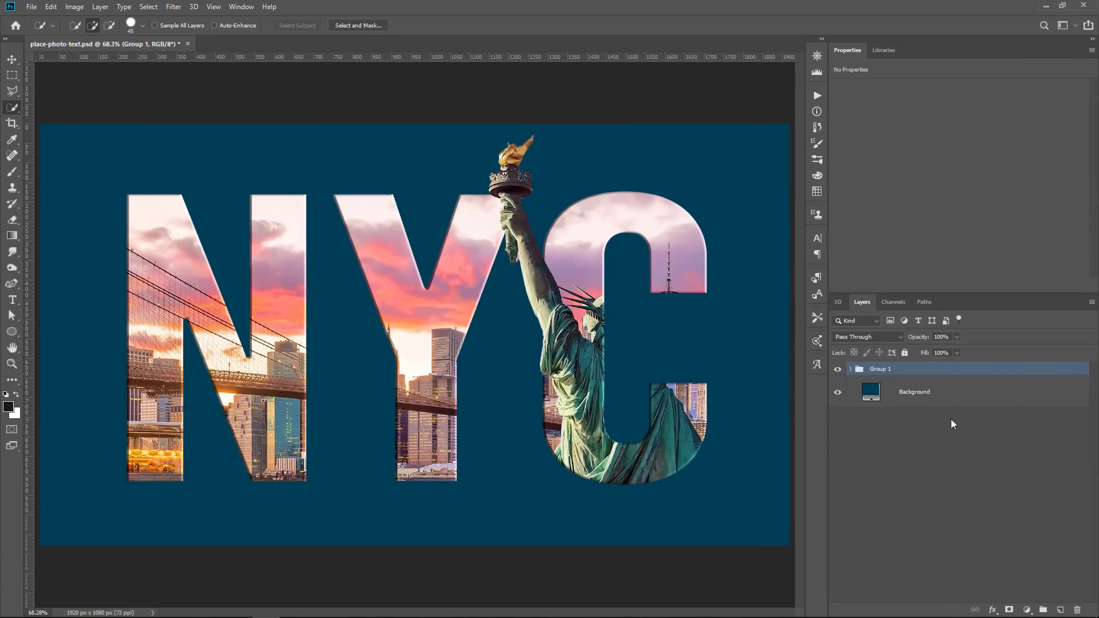
Apply a Drop Shadow layer style to Group 1
double_click(971, 372)
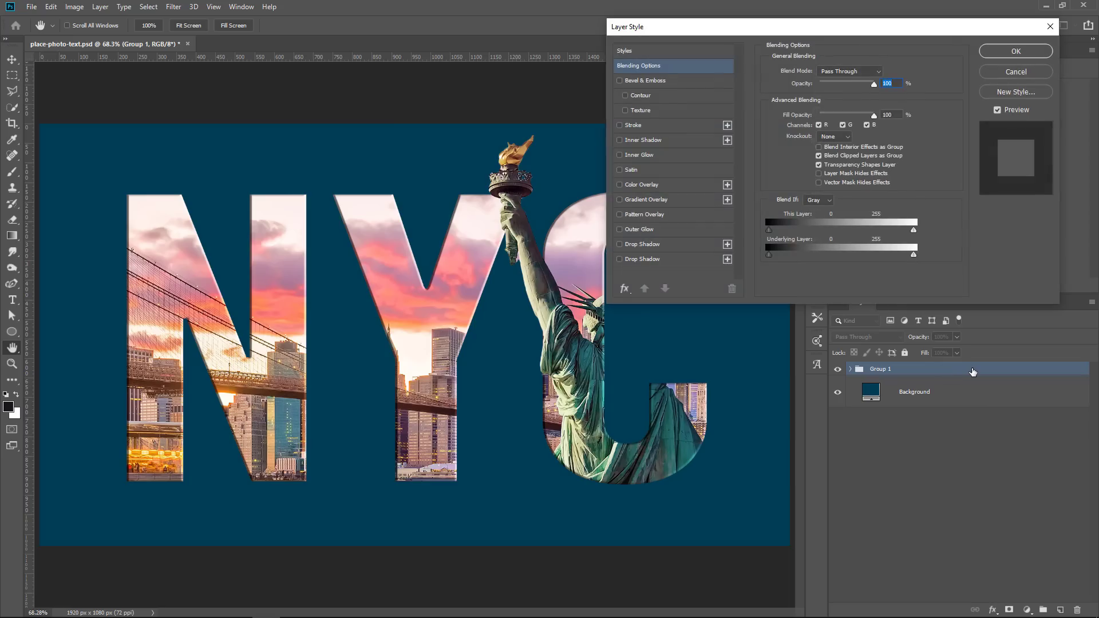
click(642, 245)
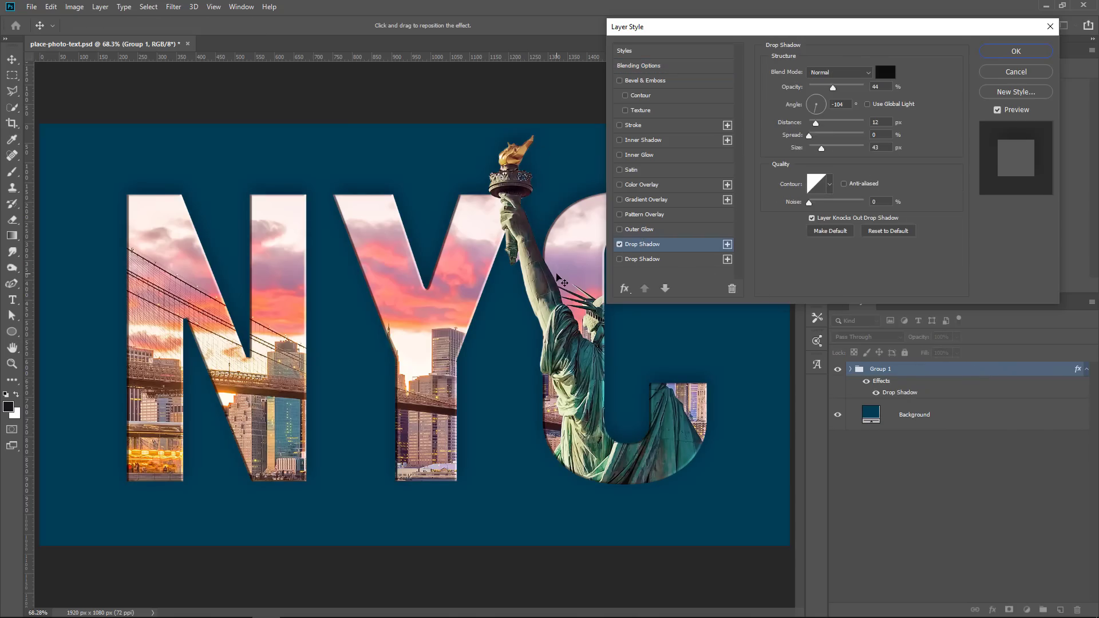
click(1012, 50)
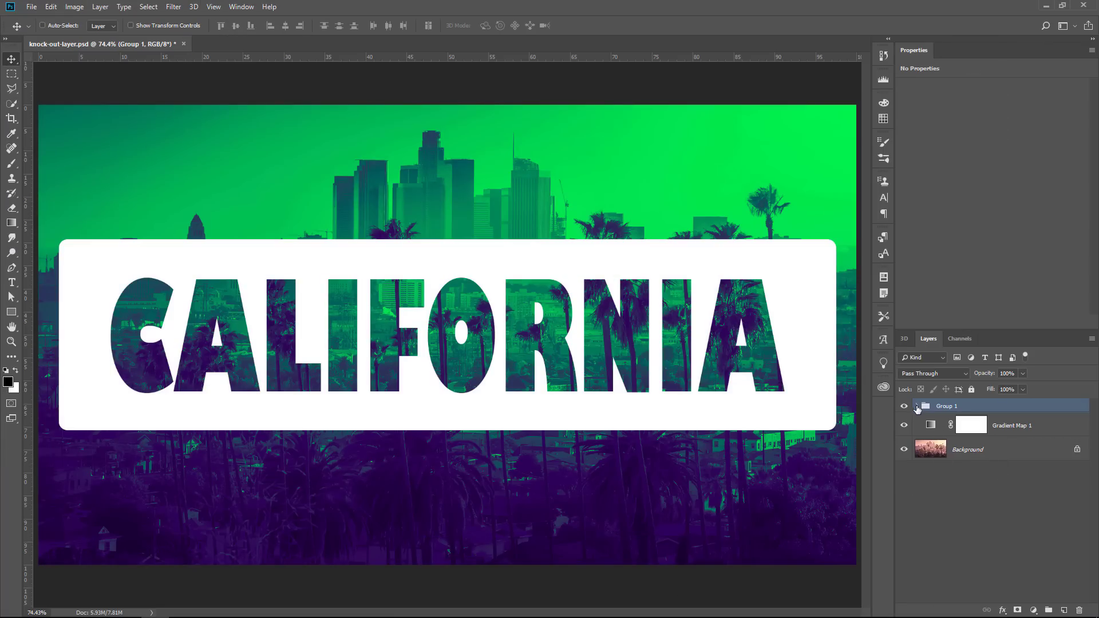
click(916, 405)
click(903, 425)
click(904, 449)
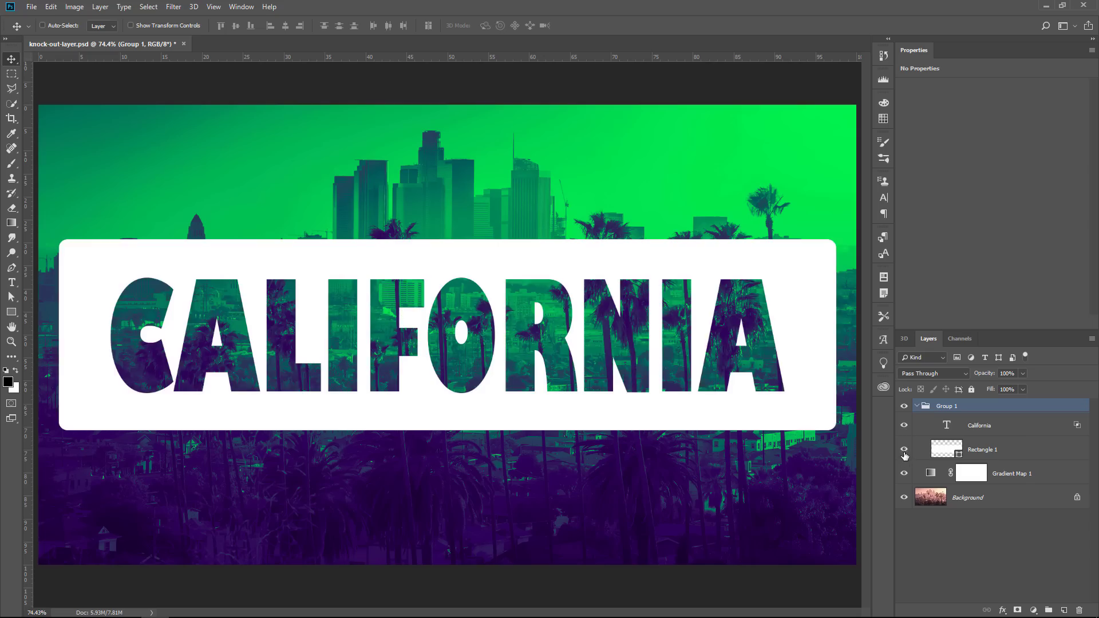
click(903, 448)
double_click(946, 426)
text(NEW YORK)
key(ctrl+Return)
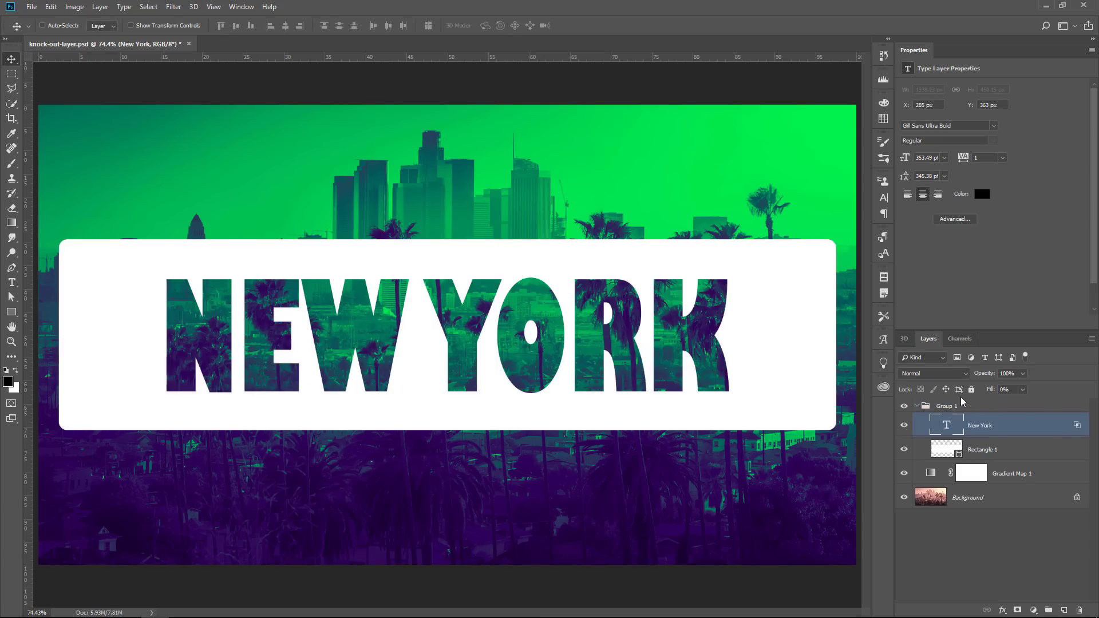
click(106, 25)
text(Ber)
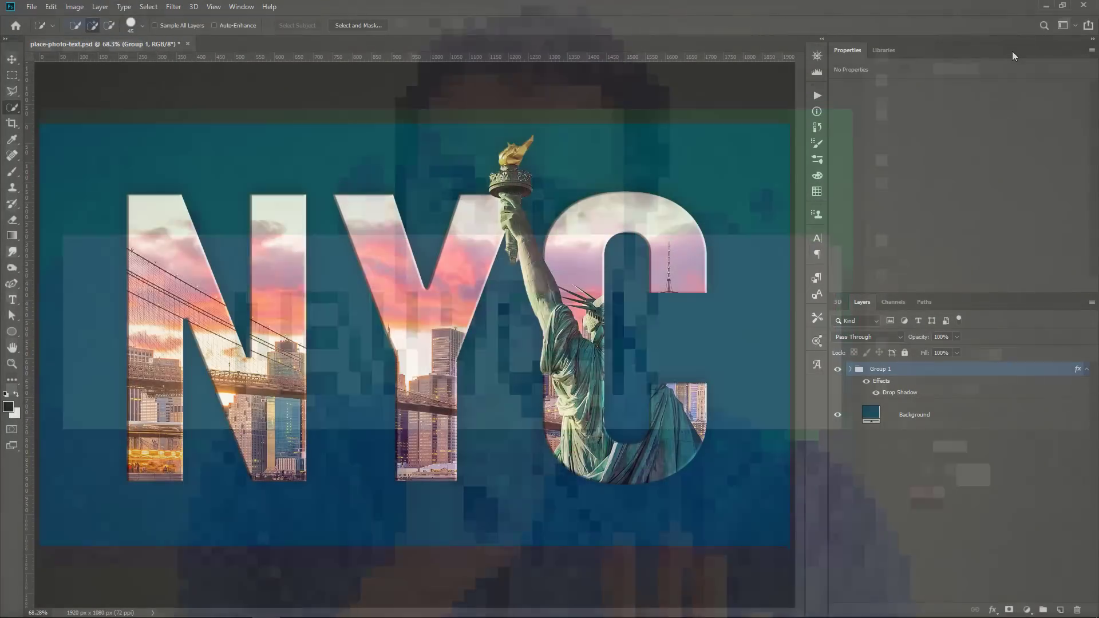